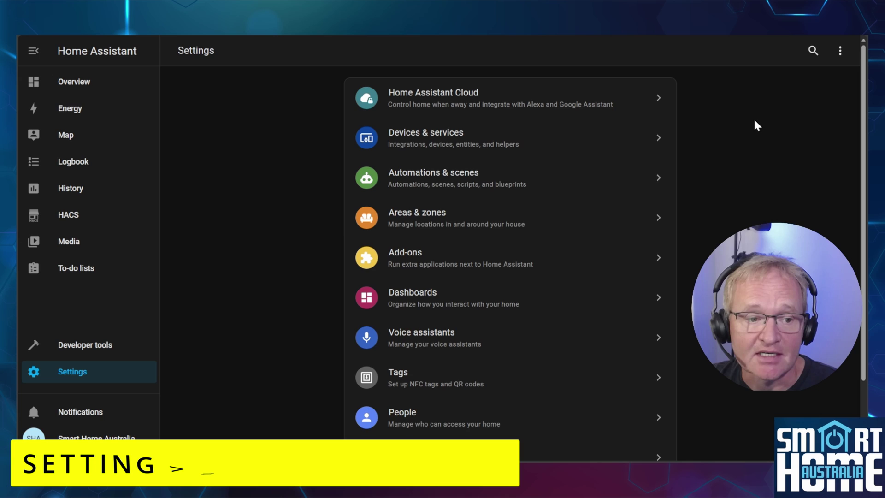
# - Join the Home Assistant beta channel from the Updates page's options menu
pyautogui.click(415, 453)
pyautogui.click(455, 137)
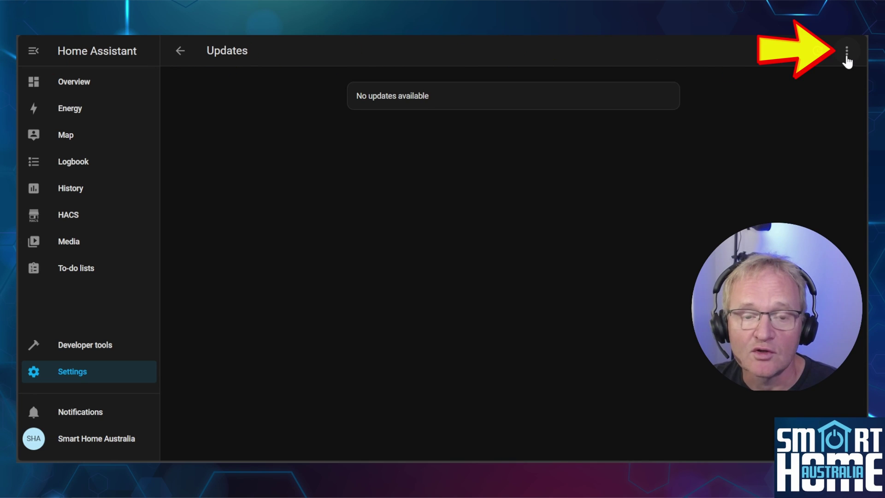
pyautogui.click(848, 59)
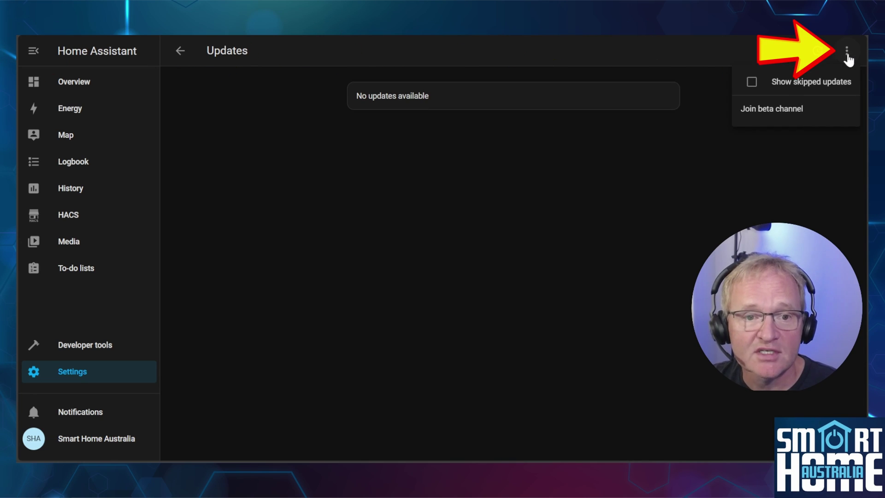
pyautogui.click(800, 109)
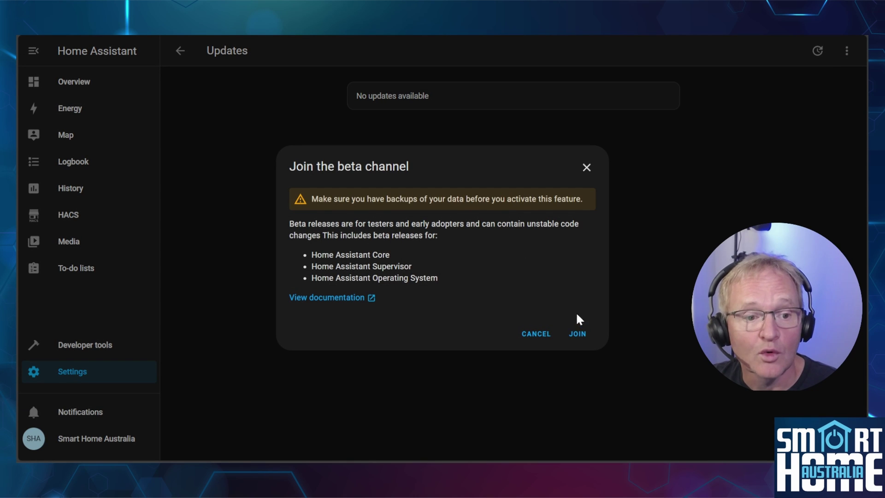
pyautogui.click(578, 335)
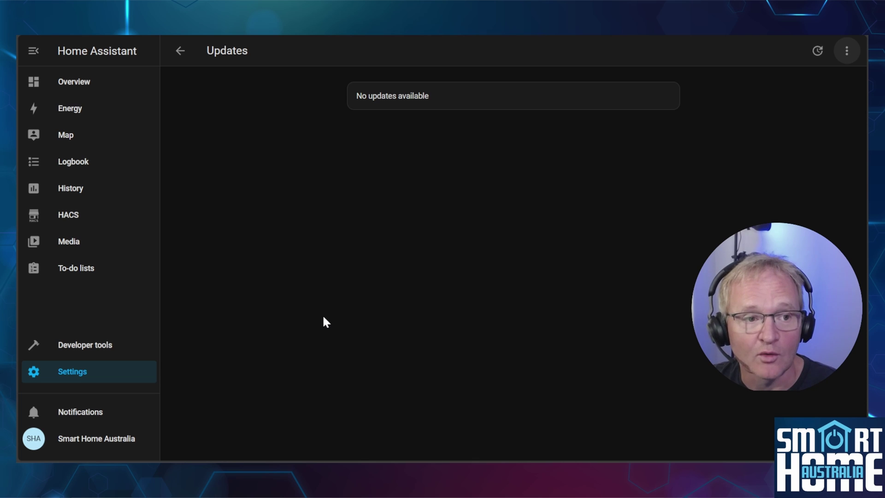
# - Check the configuration in Developer tools YAML, then restart Home Assistant
pyautogui.click(101, 349)
pyautogui.click(305, 203)
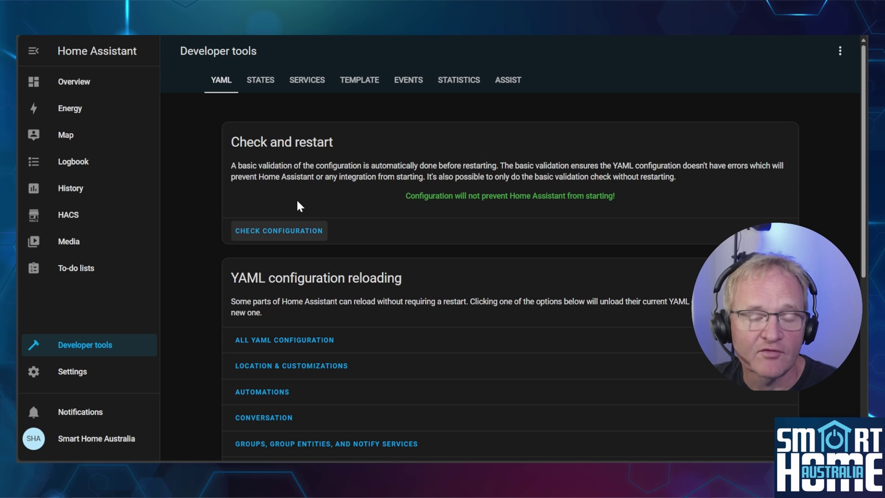
pyautogui.click(768, 230)
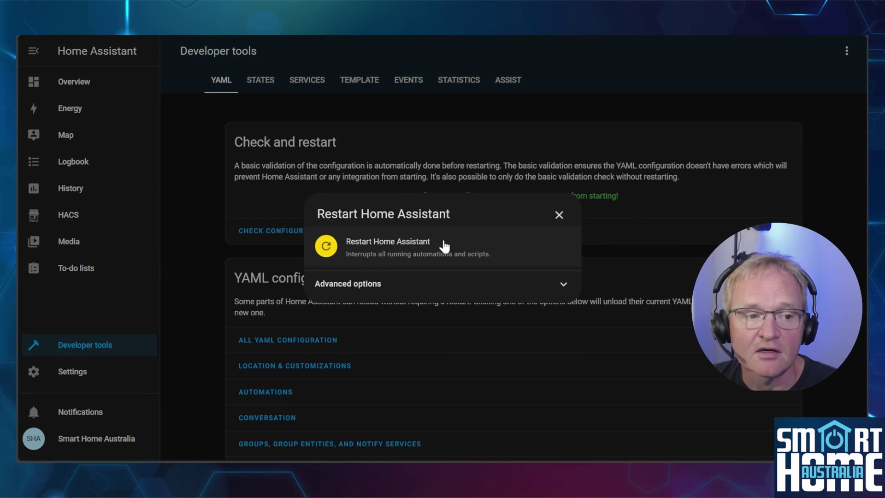
pyautogui.click(443, 248)
pyautogui.click(521, 281)
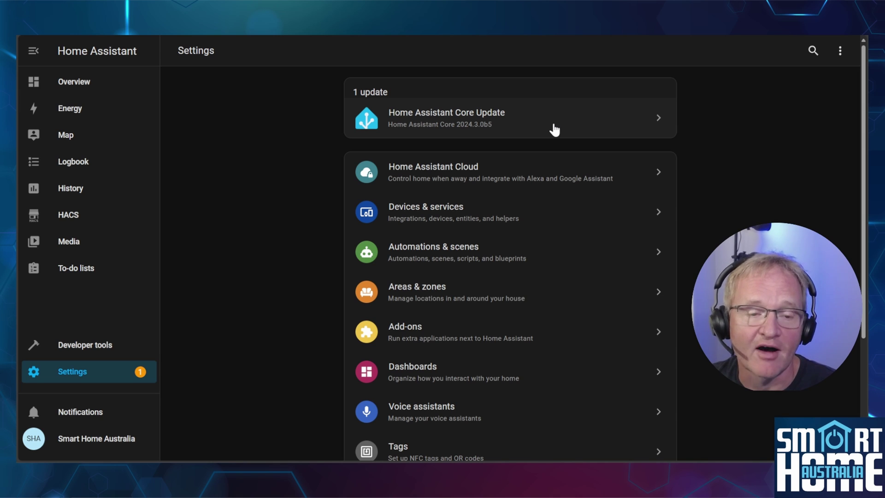
# - Install Home Assistant Core 2024.3.0b5 with the pre-update backup option unticked
pyautogui.click(554, 130)
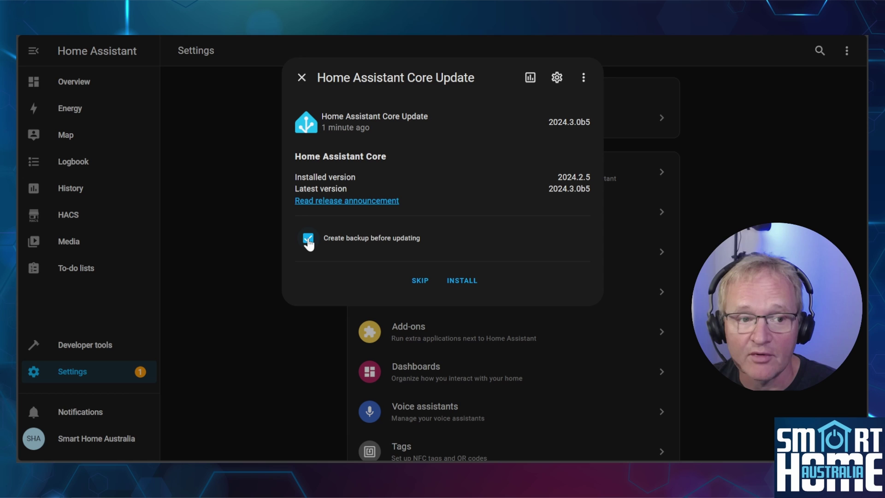
pyautogui.click(308, 238)
pyautogui.click(462, 280)
pyautogui.click(272, 263)
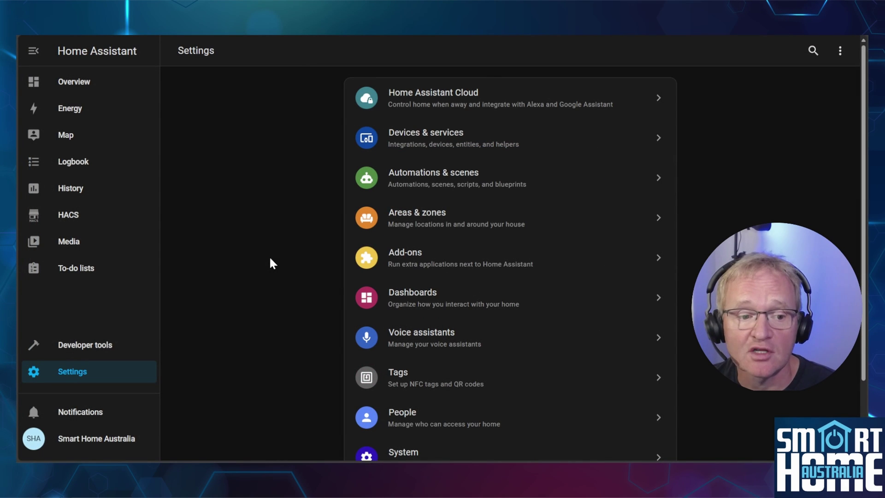
pyautogui.scroll(-2, 272, 263)
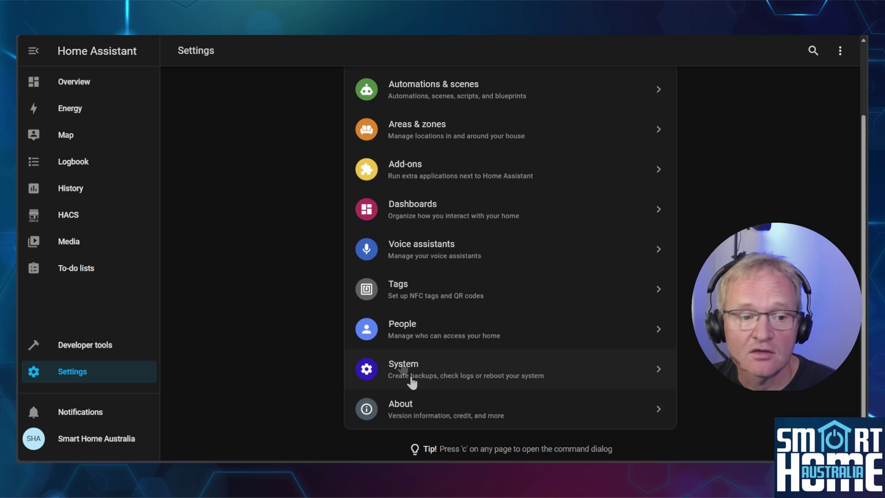
pyautogui.click(415, 408)
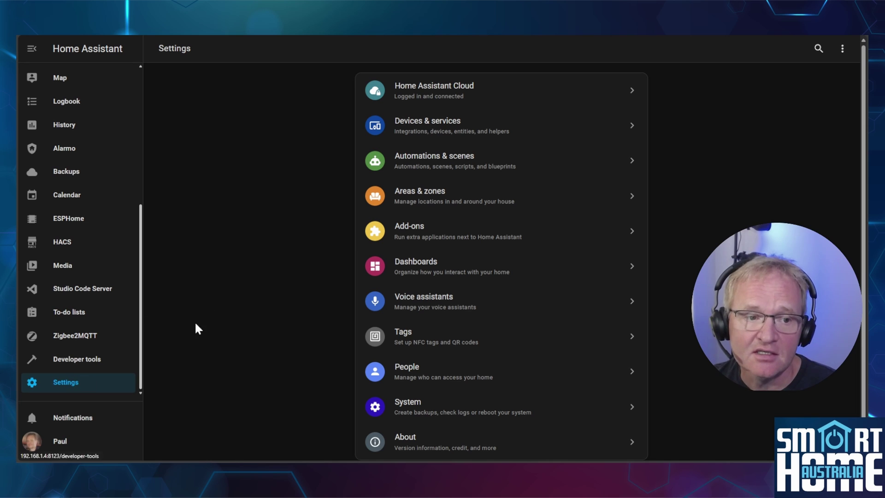
# - Create a new from-scratch dashboard titled 'Drag and Drop'
pyautogui.click(438, 271)
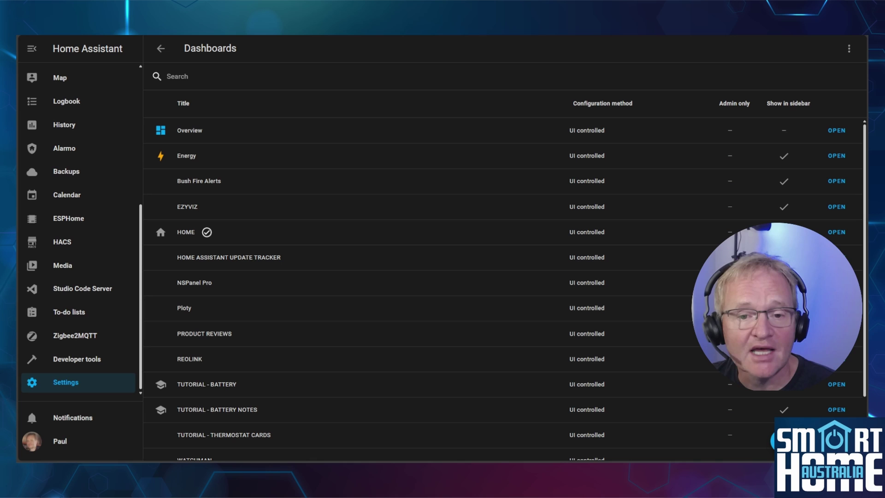
pyautogui.click(773, 441)
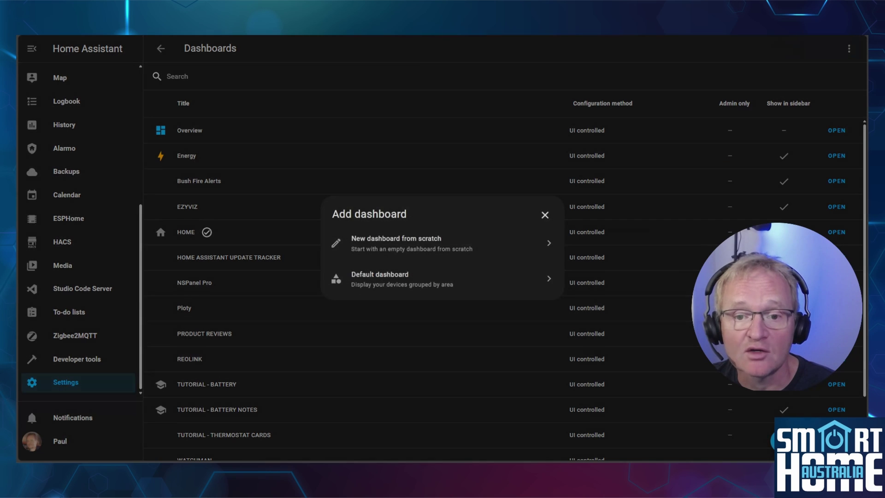
pyautogui.click(371, 252)
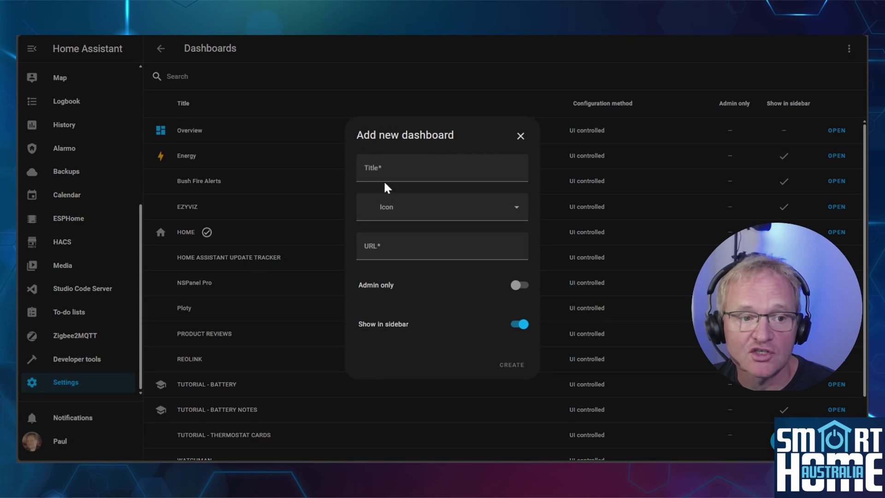
pyautogui.write('Drag and Drop')
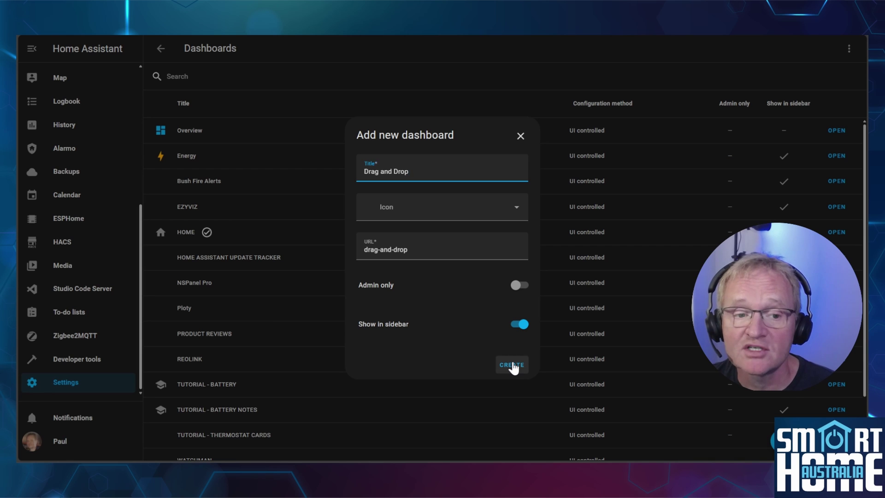
pyautogui.click(512, 365)
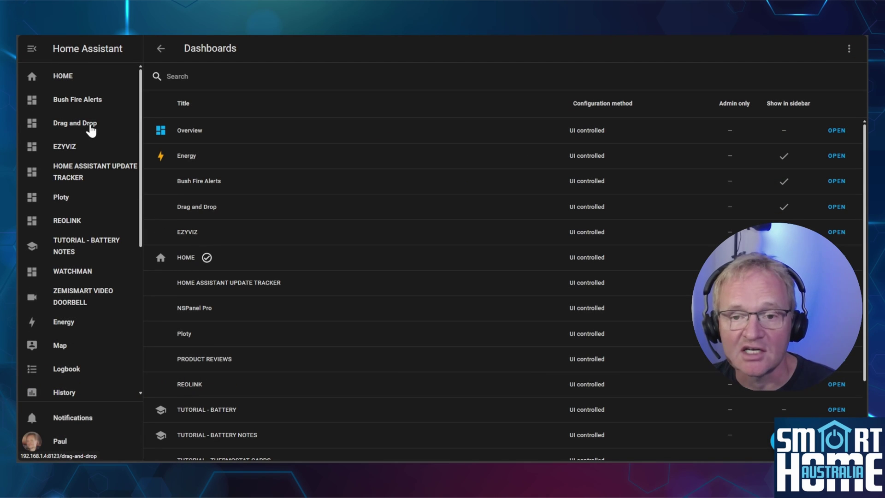
# - Change the Drag and Drop dashboard's Home view type to Sections (experimental)
pyautogui.click(91, 129)
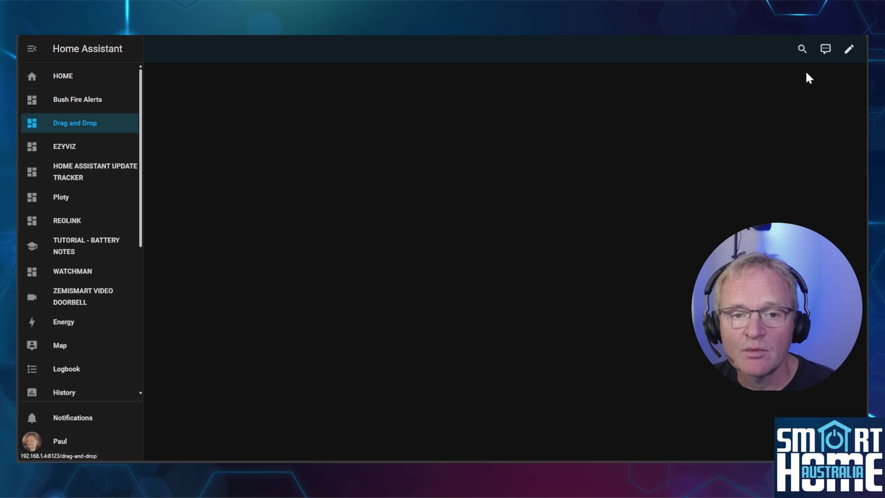
pyautogui.click(848, 51)
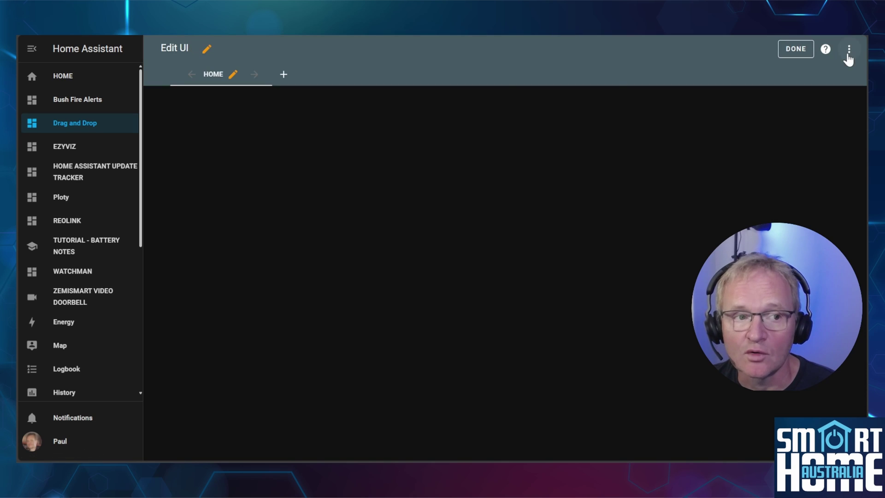
pyautogui.click(233, 75)
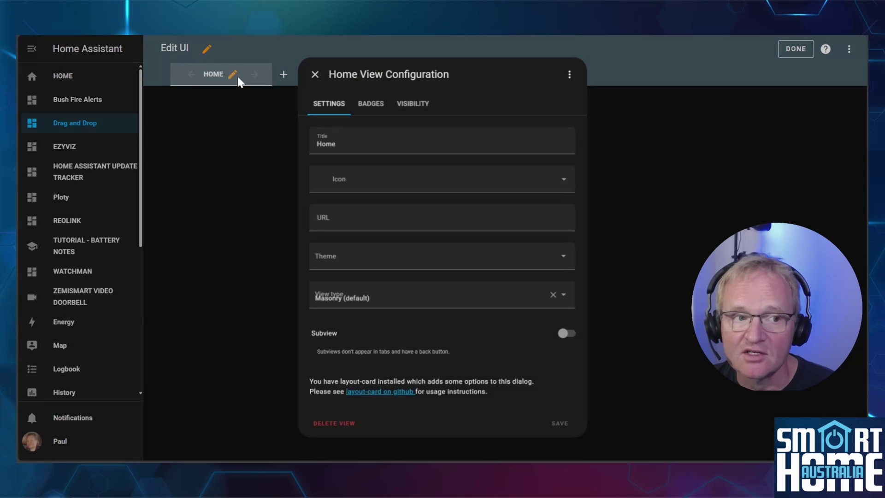
pyautogui.click(394, 303)
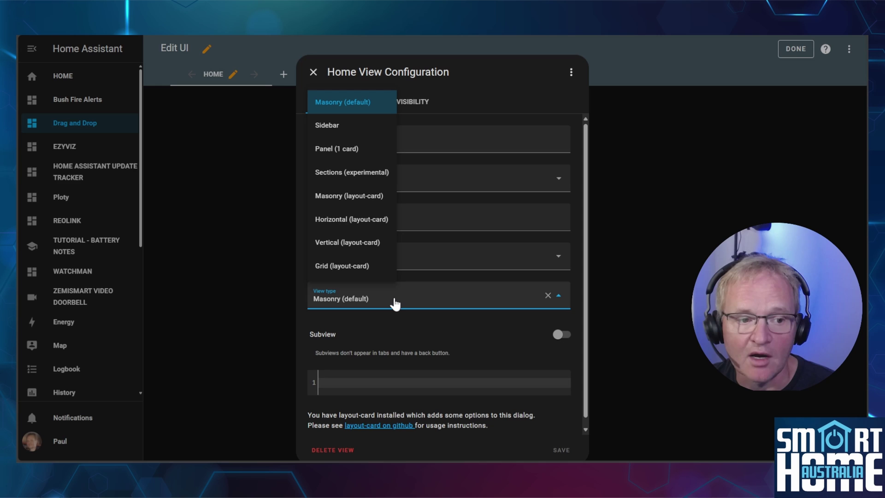
pyautogui.click(356, 172)
pyautogui.click(561, 450)
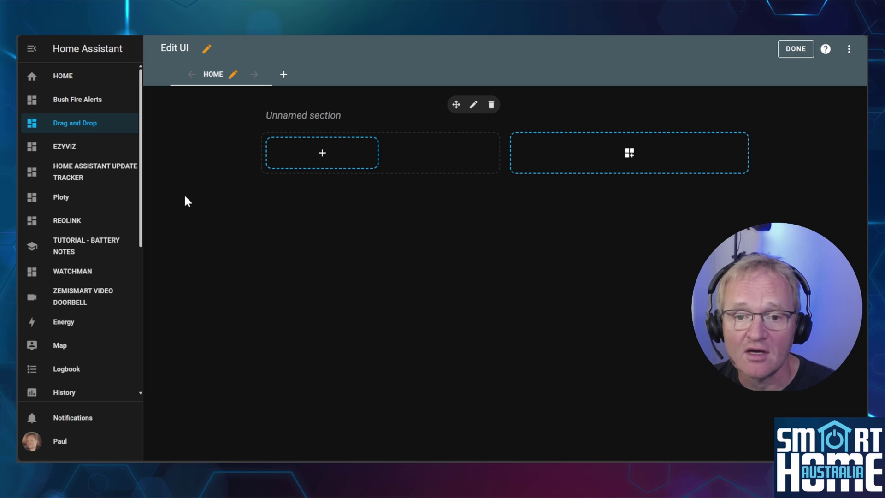
# - Name the first section 'Lounge'
pyautogui.click(474, 106)
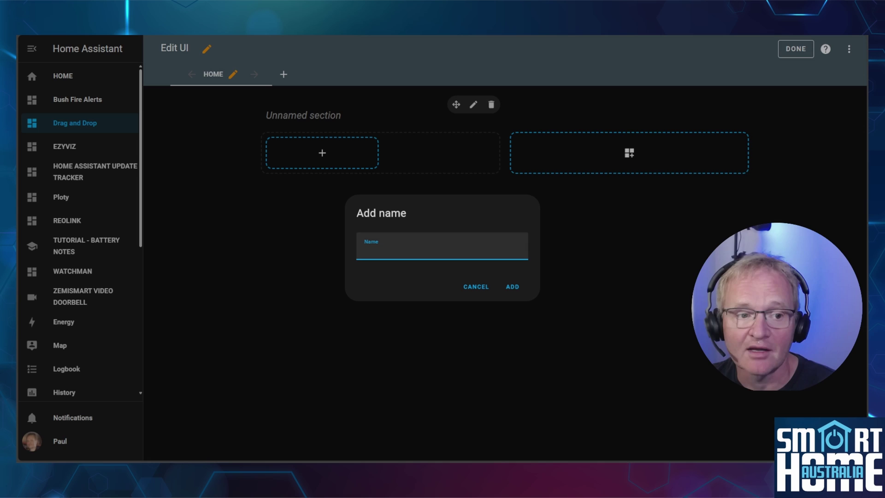
pyautogui.write('Lounge')
pyautogui.click(520, 288)
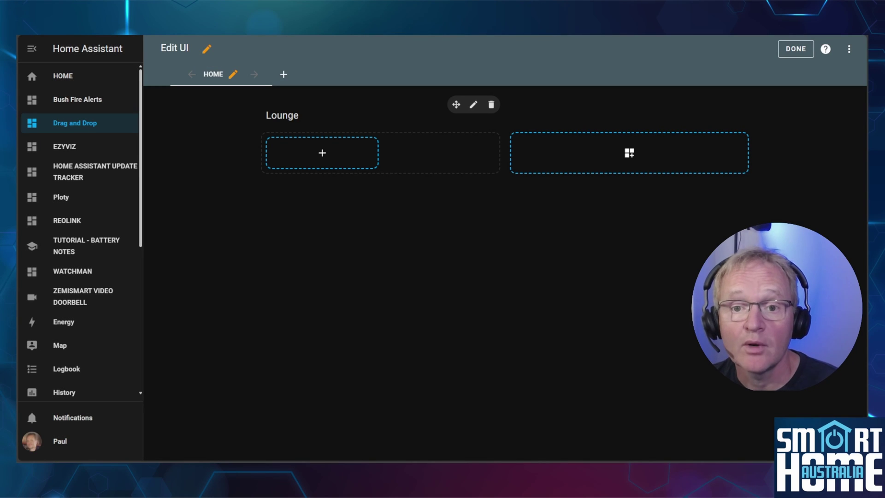
# - Add a second section named 'Outside' and test dragging it before Lounge and back
pyautogui.click(628, 158)
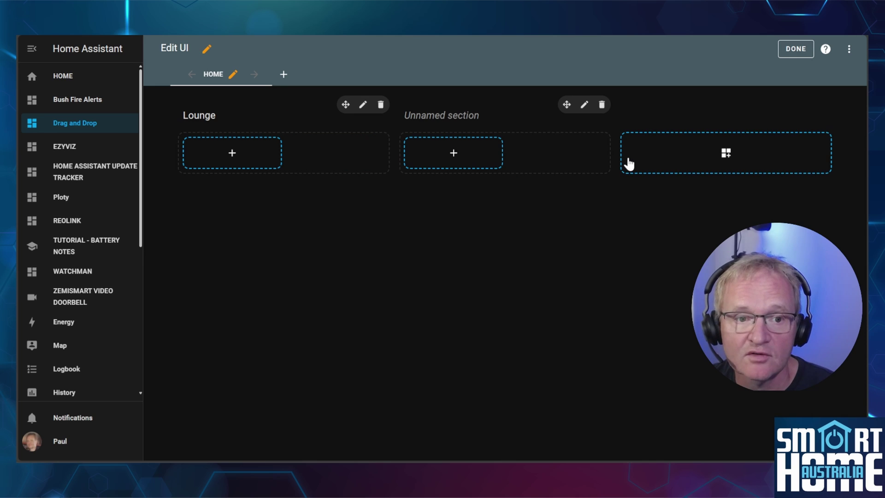
pyautogui.click(584, 105)
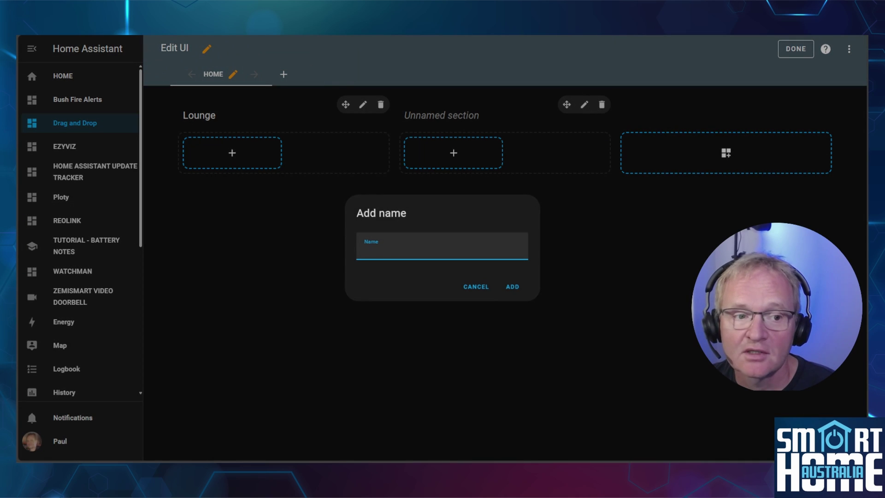
pyautogui.write('Outside')
pyautogui.click(513, 288)
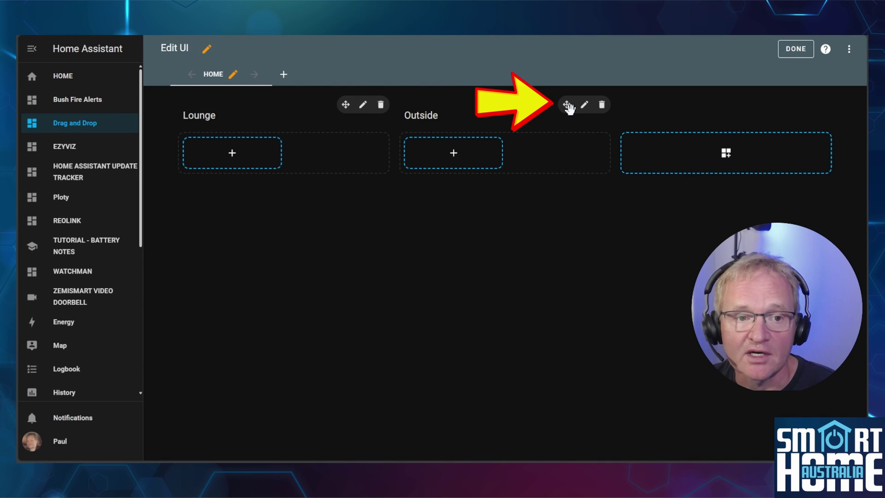
pyautogui.moveTo(567, 105); pyautogui.dragTo(493, 113)
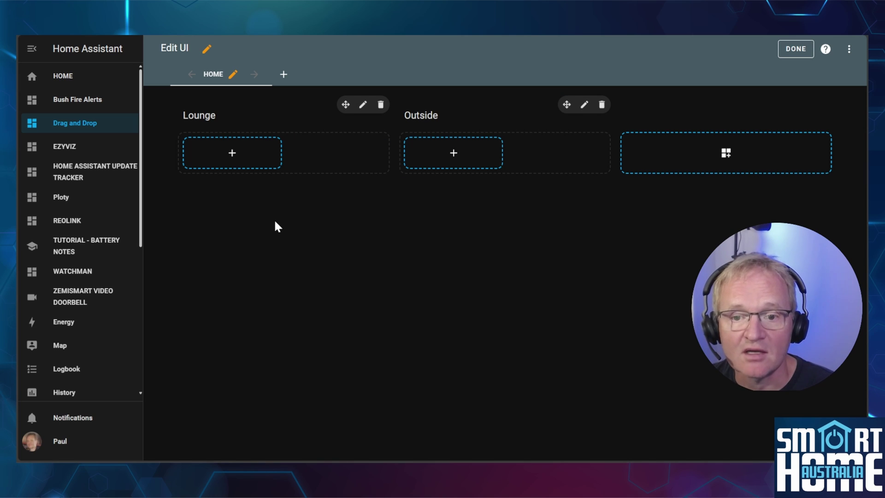
# - Add the four suggested battery tiles to Lounge: Lounge Button, Lounge Cube, Lounge Door, Laundry Door
pyautogui.click(232, 154)
pyautogui.click(541, 94)
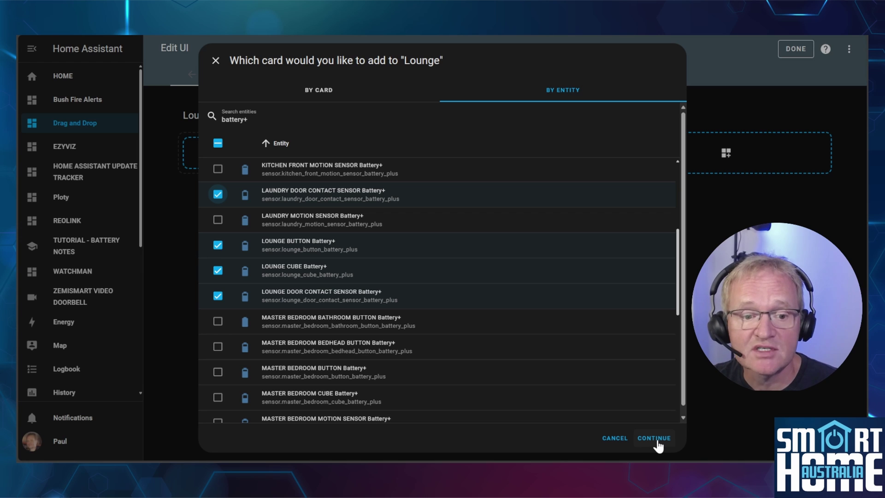
pyautogui.click(654, 438)
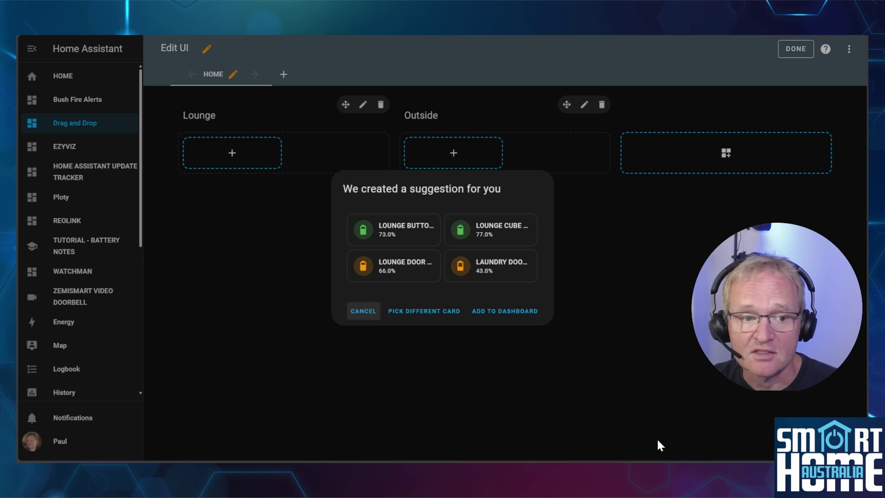
pyautogui.click(497, 311)
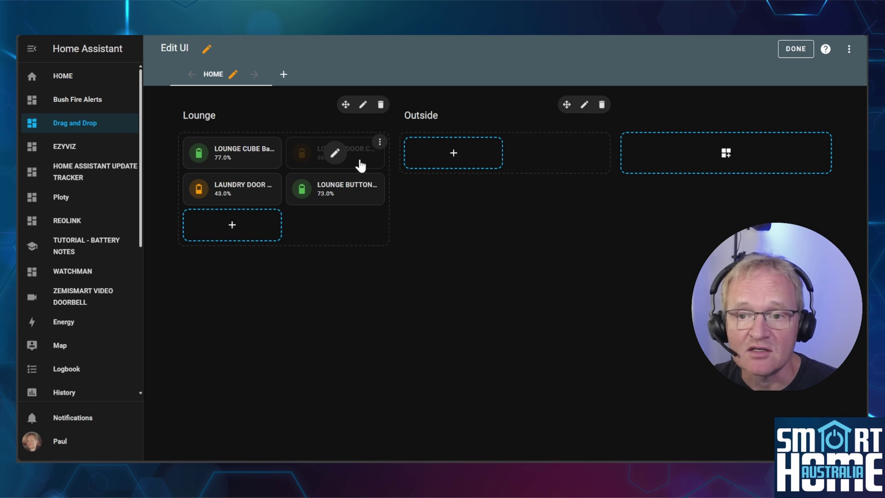
# - Order the Lounge tiles as Cube, Door, Laundry Door, Button, then inspect a tile's editor and menu
pyautogui.moveTo(361, 165); pyautogui.dragTo(283, 162)
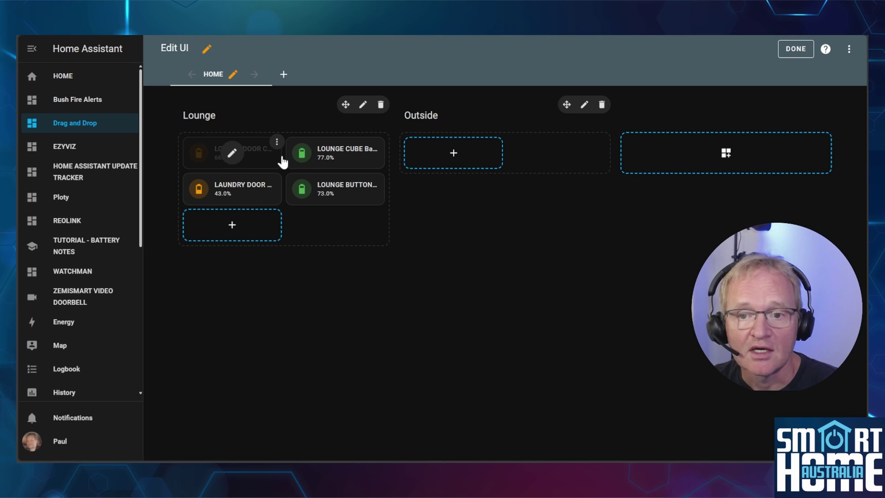
pyautogui.moveTo(283, 161); pyautogui.dragTo(309, 171)
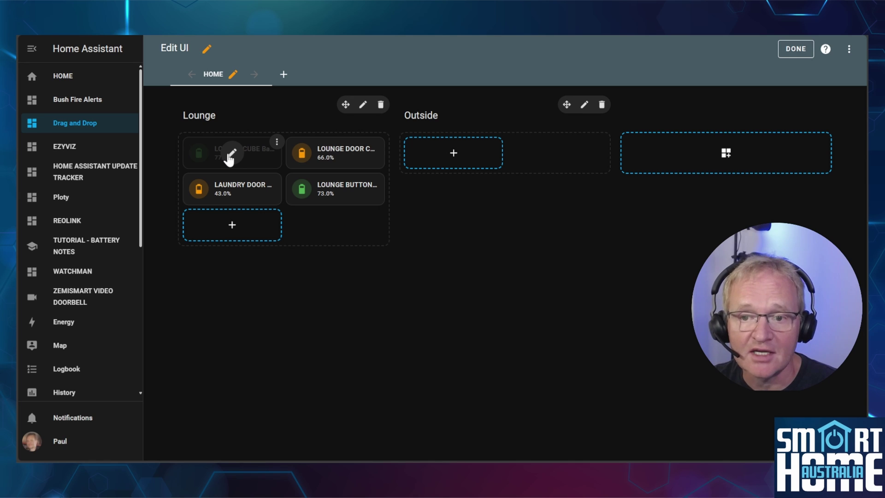
pyautogui.click(231, 153)
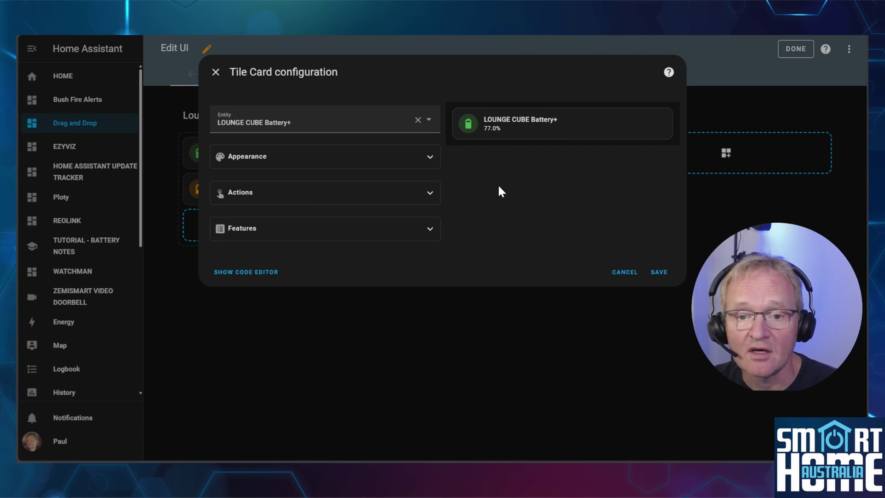
pyautogui.click(276, 142)
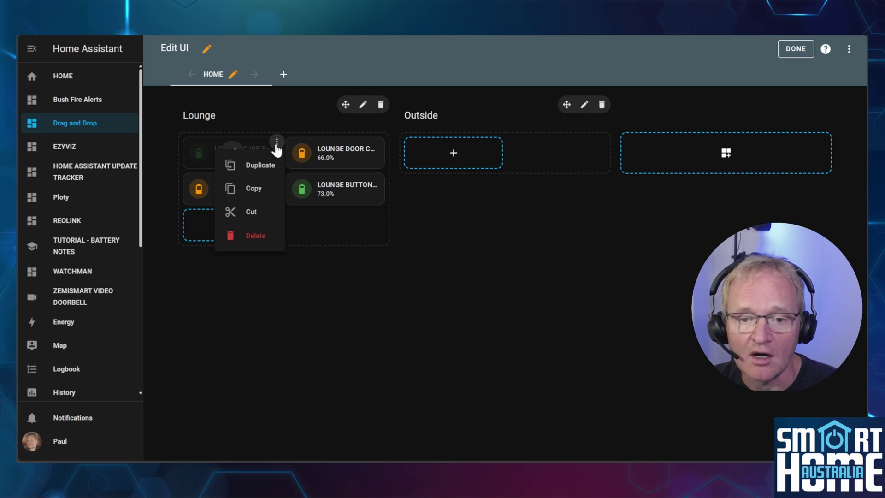
pyautogui.click(477, 216)
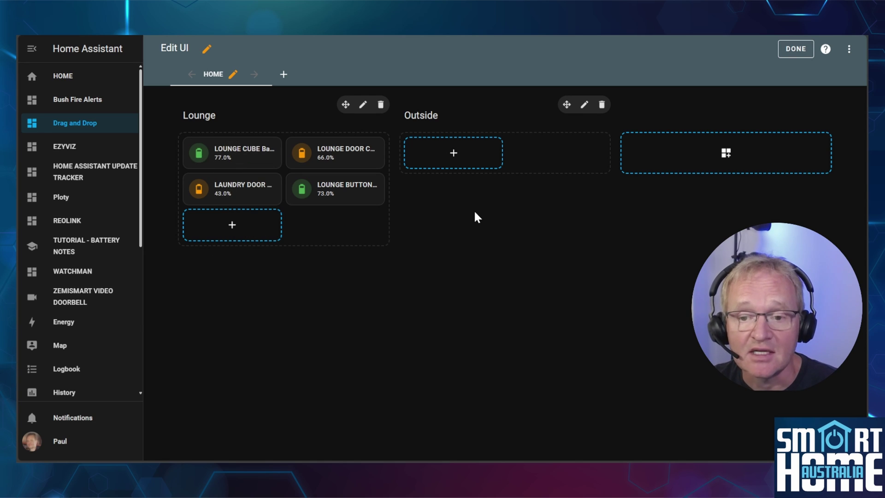
# - Add Sensor graph cards for Garage Fridge Current and Pool Plug Current to Outside
pyautogui.click(452, 157)
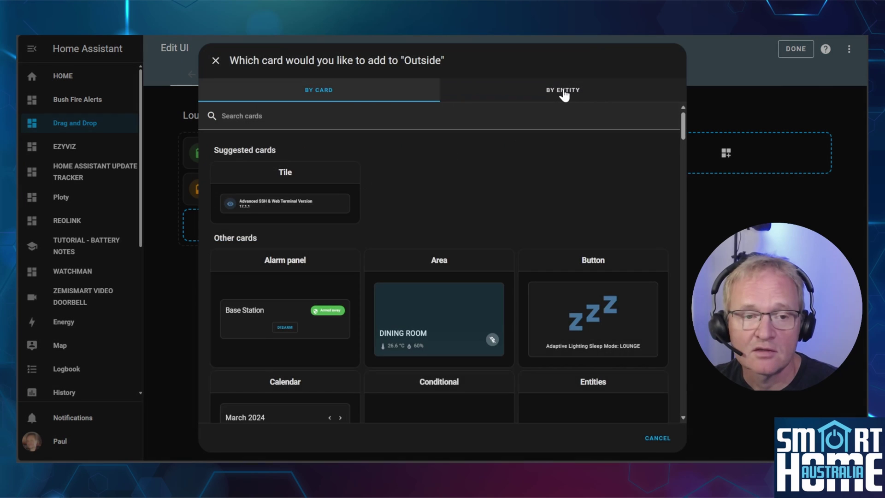
pyautogui.click(564, 95)
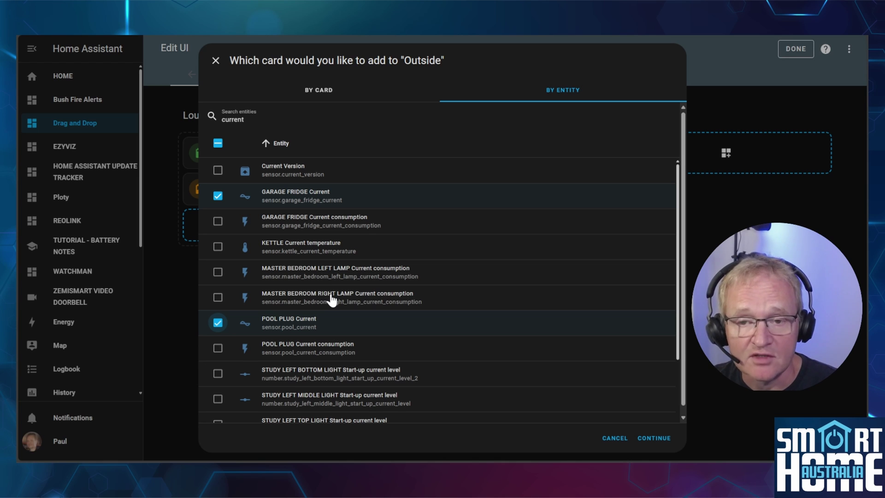
pyautogui.click(651, 438)
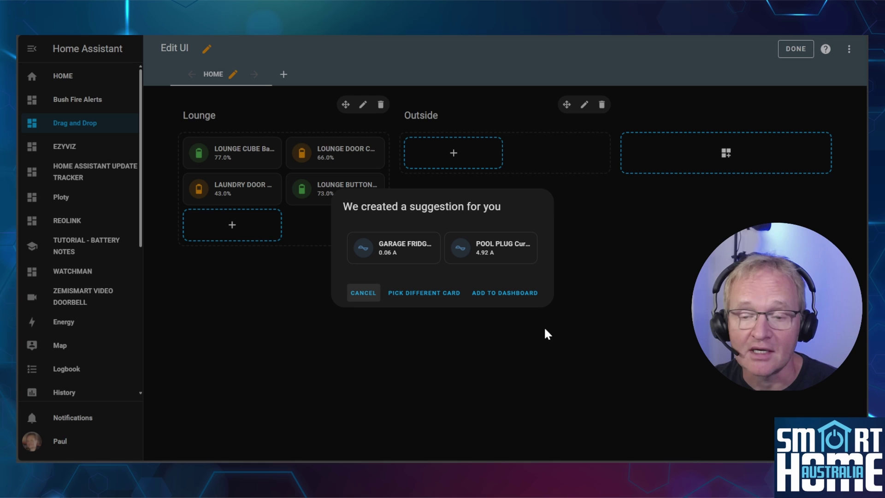
pyautogui.click(429, 295)
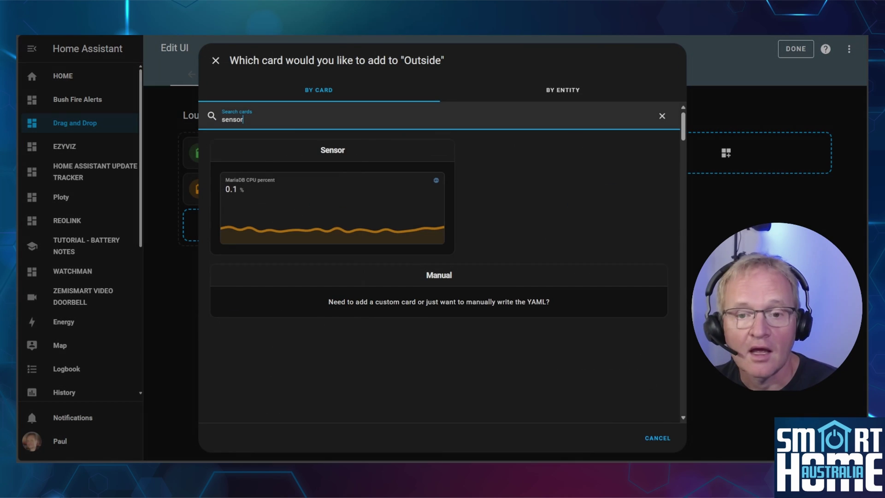
pyautogui.click(385, 204)
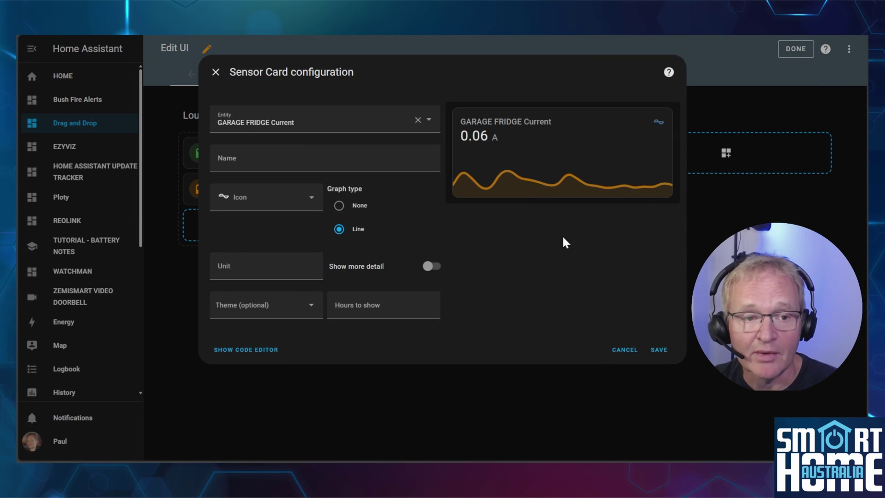
pyautogui.click(659, 350)
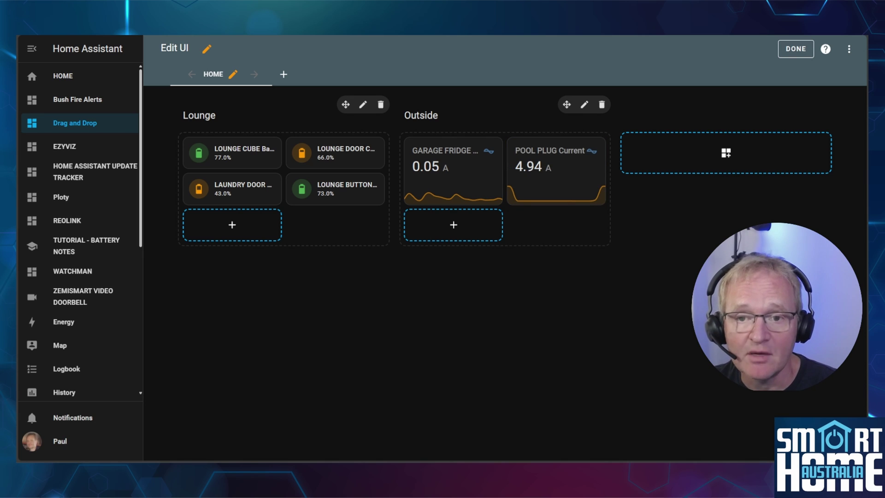
# - Move the Pool Plug Current graph ahead of the Garage Fridge Current graph
pyautogui.moveTo(474, 170)
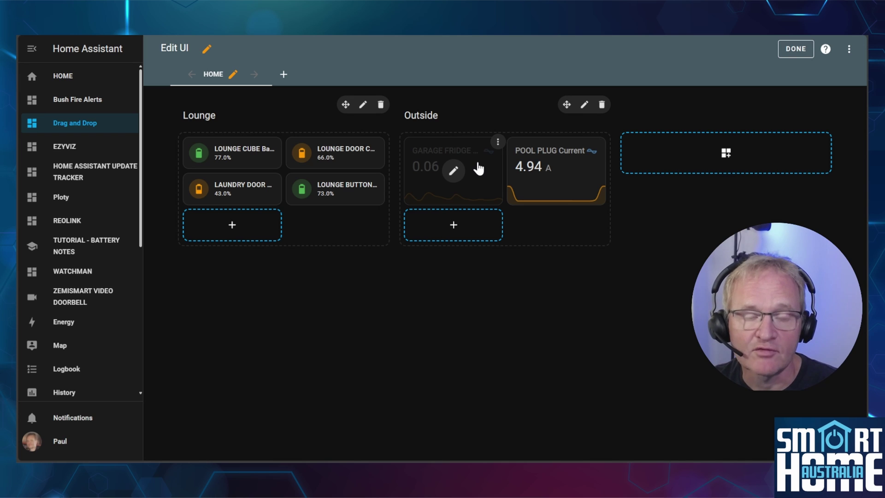
pyautogui.moveTo(479, 169); pyautogui.dragTo(533, 199)
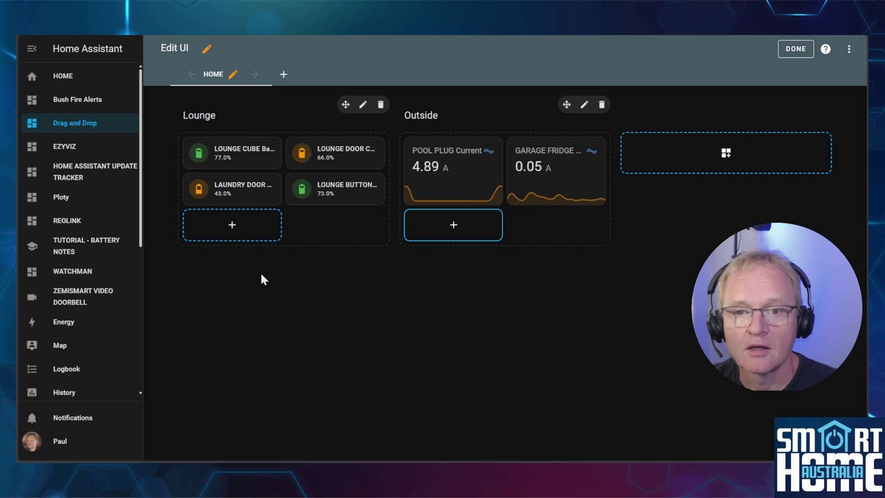
# - Add a Base Station alarm panel card to Outside, below the two current graphs
pyautogui.click(457, 234)
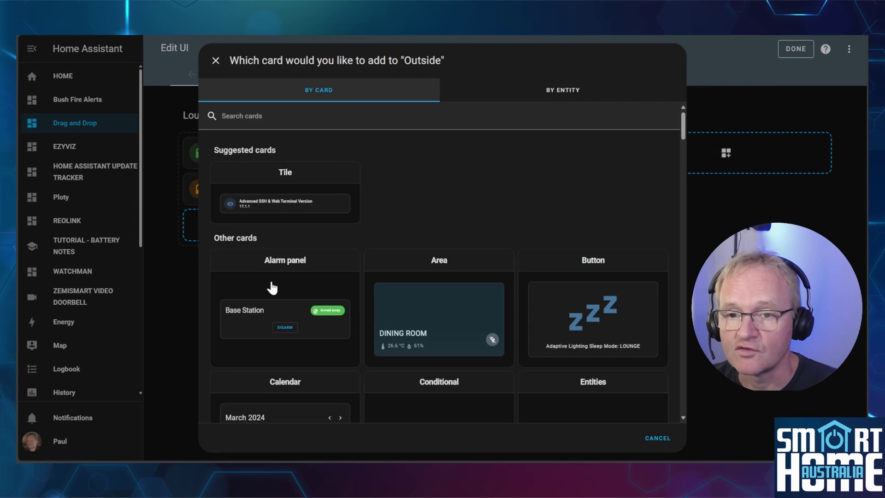
pyautogui.click(272, 283)
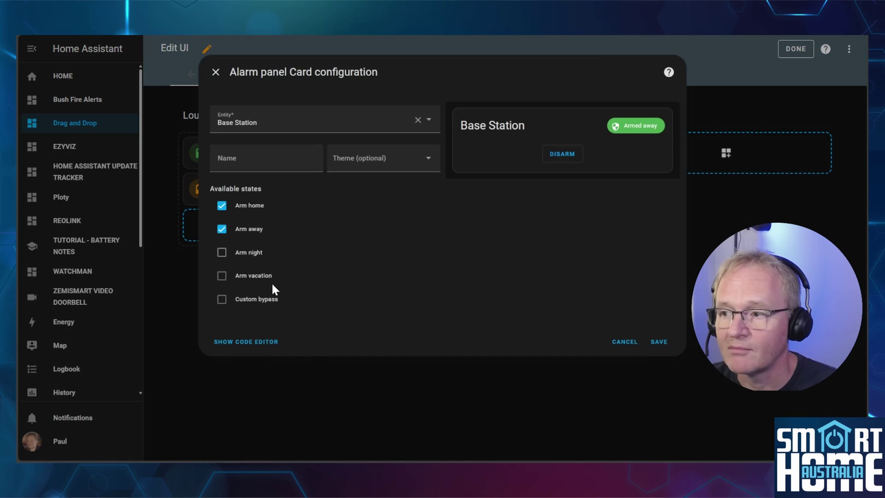
pyautogui.click(658, 342)
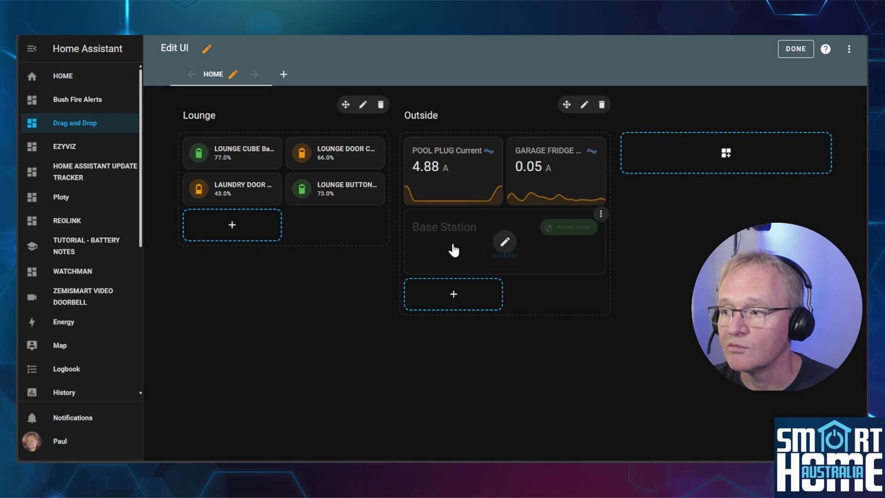
pyautogui.moveTo(452, 249); pyautogui.dragTo(476, 245)
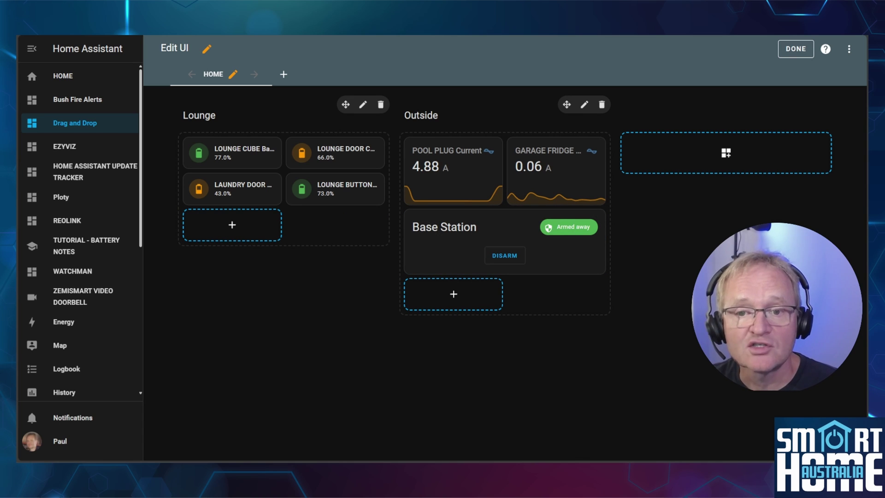
# - Add a MoeBot Mushroom vacuum card with on/off, start/pause and return-home commands below Base Station
pyautogui.click(453, 302)
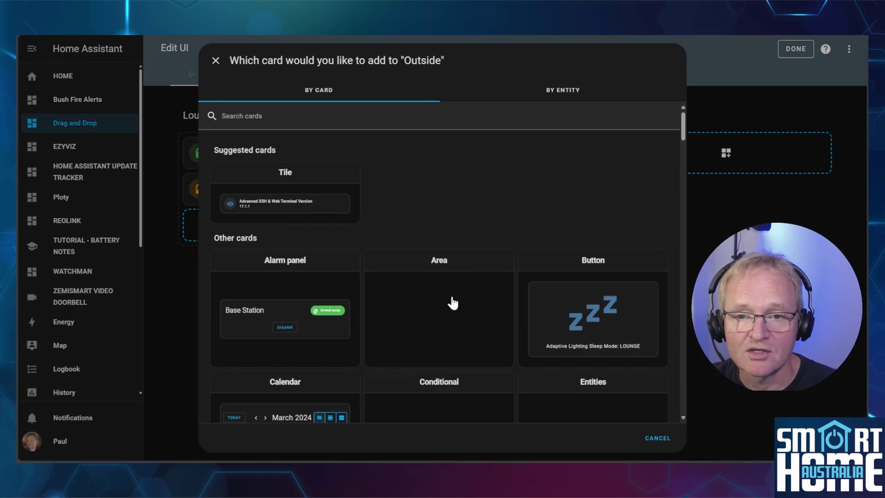
pyautogui.scroll(-10, 454, 323)
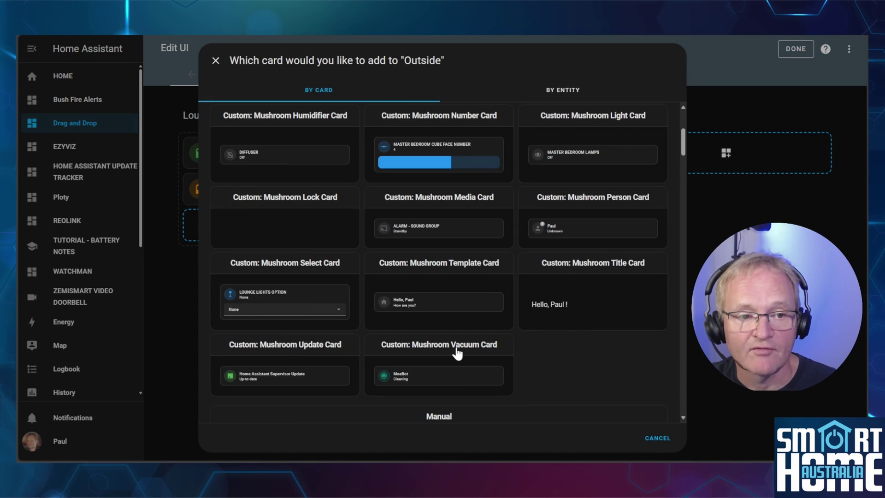
pyautogui.click(456, 353)
pyautogui.scroll(-3, 322, 276)
pyautogui.click(222, 216)
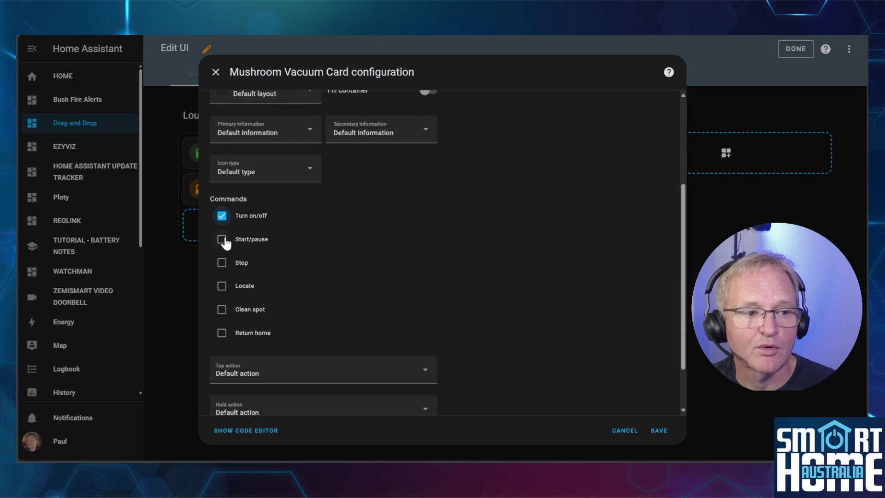
pyautogui.click(221, 239)
pyautogui.click(222, 333)
pyautogui.click(659, 430)
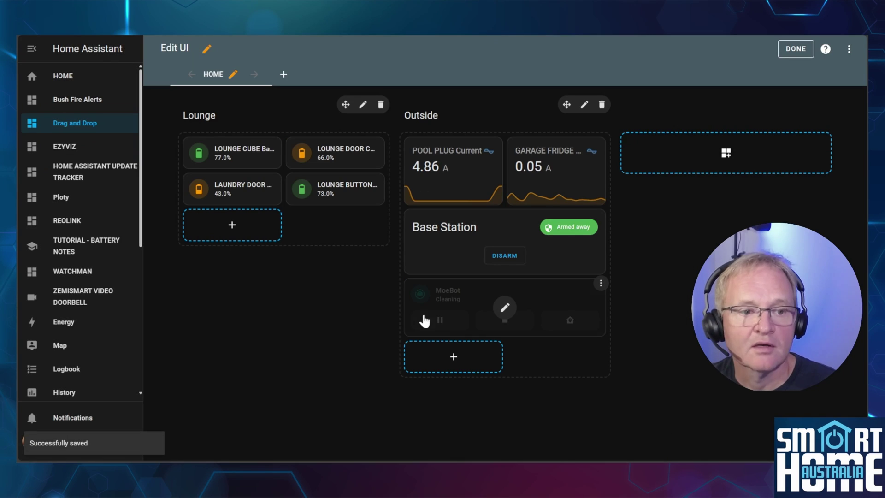
pyautogui.moveTo(459, 312); pyautogui.dragTo(318, 304)
pyautogui.moveTo(322, 258); pyautogui.dragTo(484, 304)
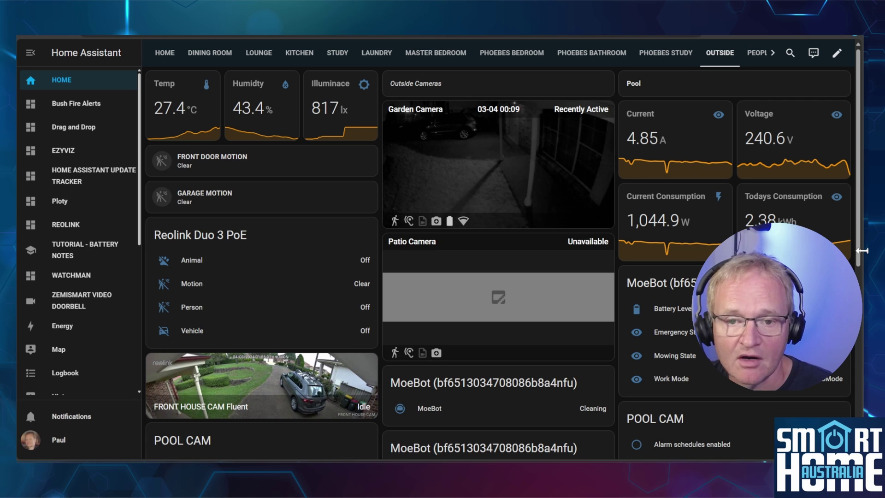
# - Resize the browser window to 1650 then 1280 pixels wide to watch the cards reflow
pyautogui.moveTo(862, 250); pyautogui.dragTo(761, 270)
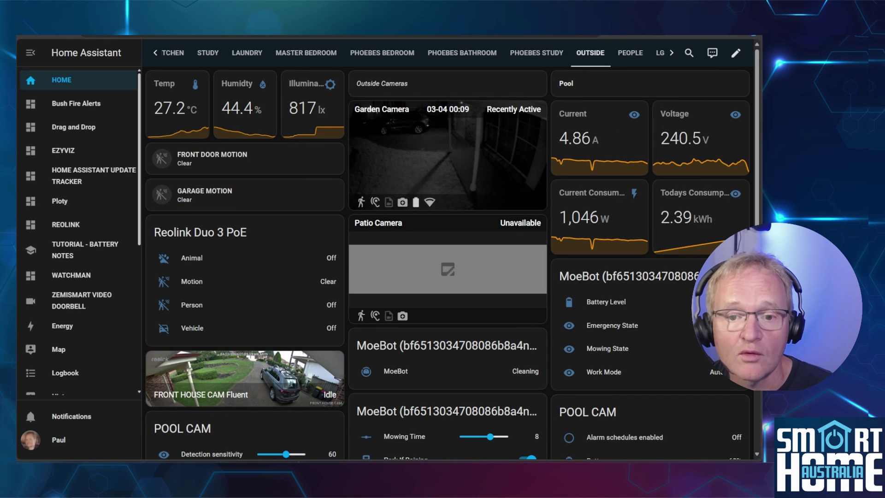
pyautogui.moveTo(761, 272); pyautogui.dragTo(590, 286)
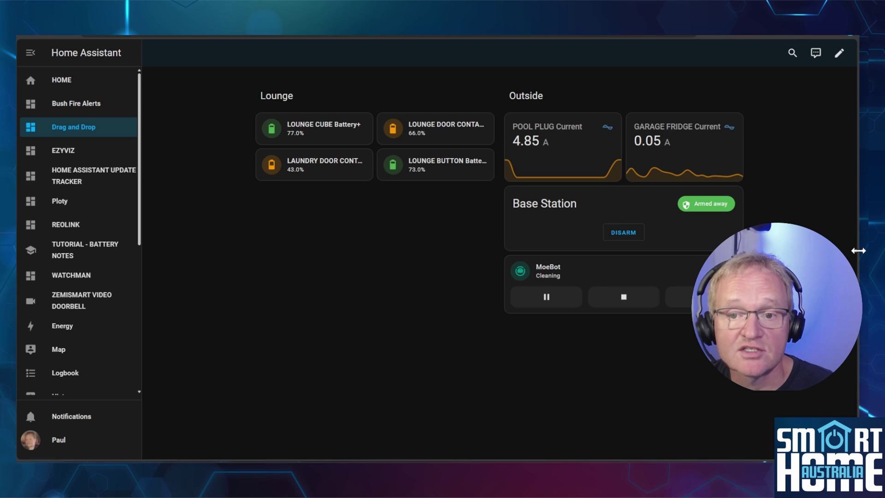
# - Narrow the Drag and Drop dashboard window in two stages to a phone-like width
pyautogui.moveTo(858, 251); pyautogui.dragTo(668, 253)
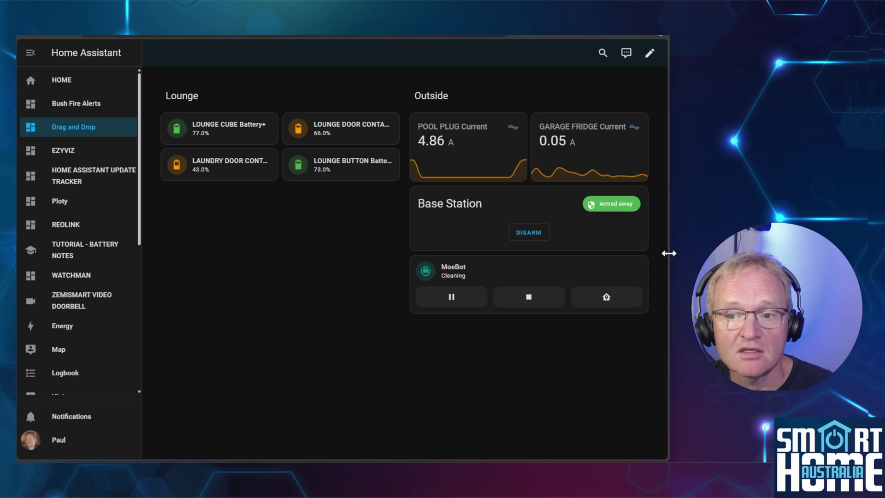
pyautogui.moveTo(669, 254); pyautogui.dragTo(408, 244)
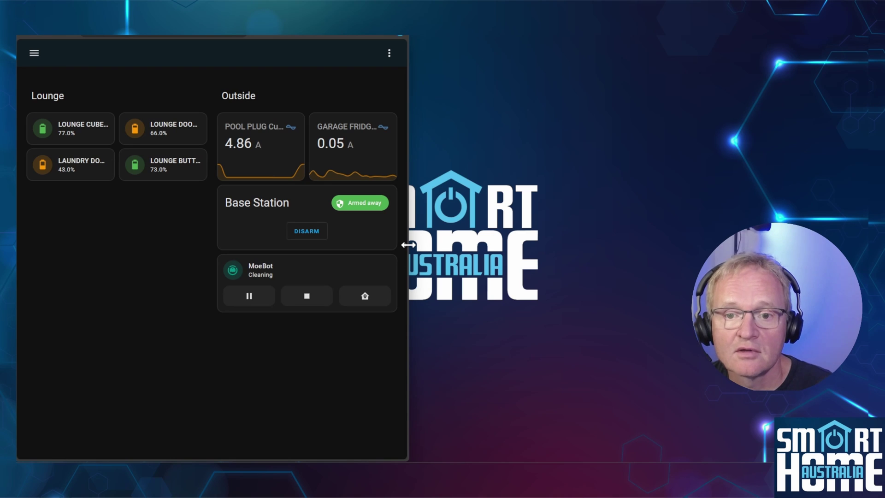